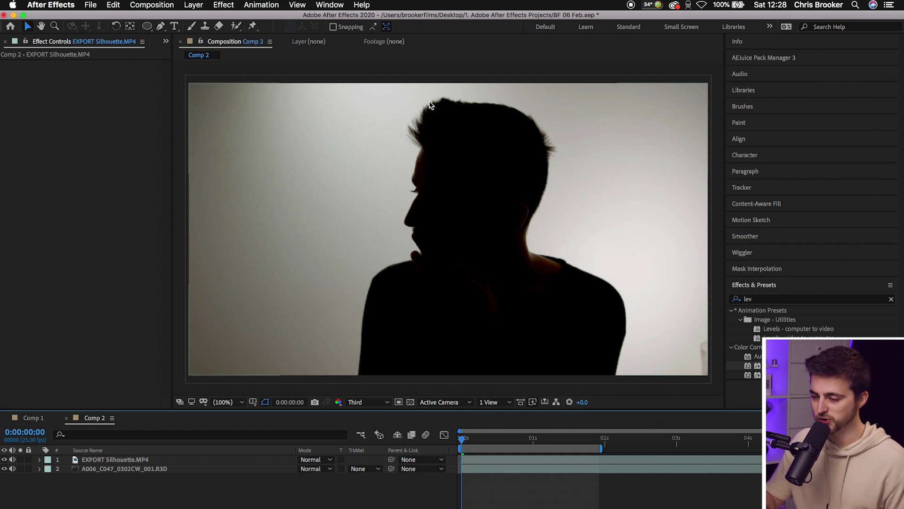
pyautogui.click(6, 459)
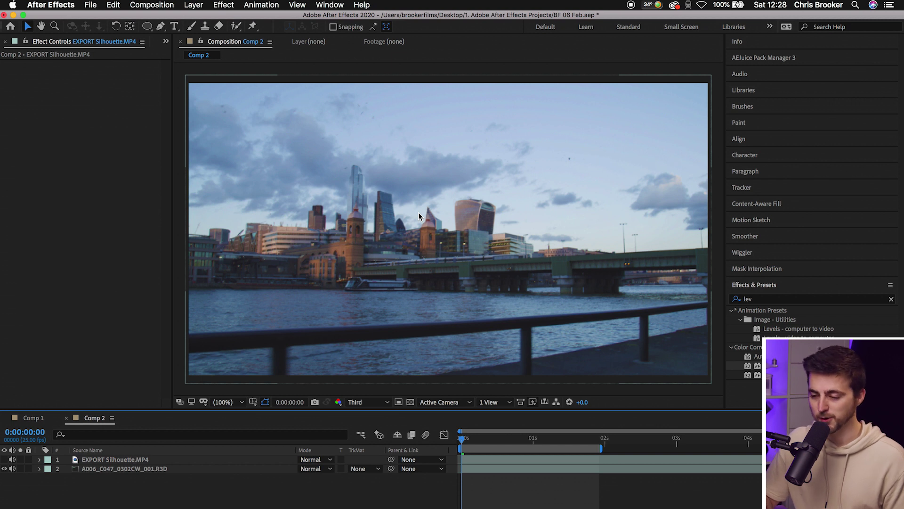
pyautogui.click(5, 459)
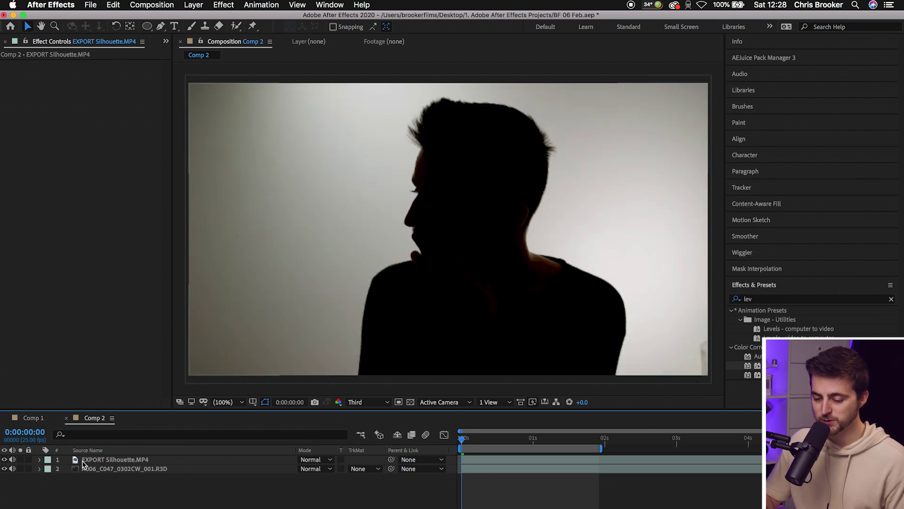
pyautogui.click(117, 460)
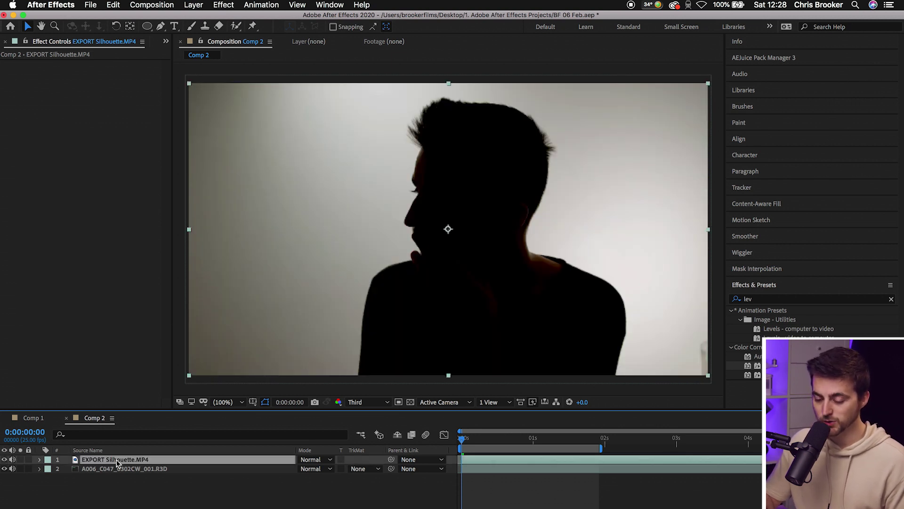
pyautogui.click(150, 469)
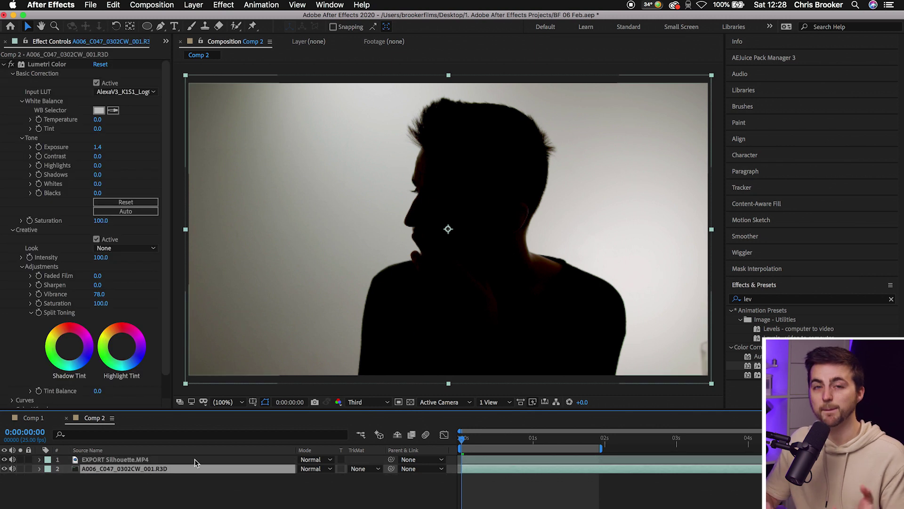
pyautogui.click(179, 460)
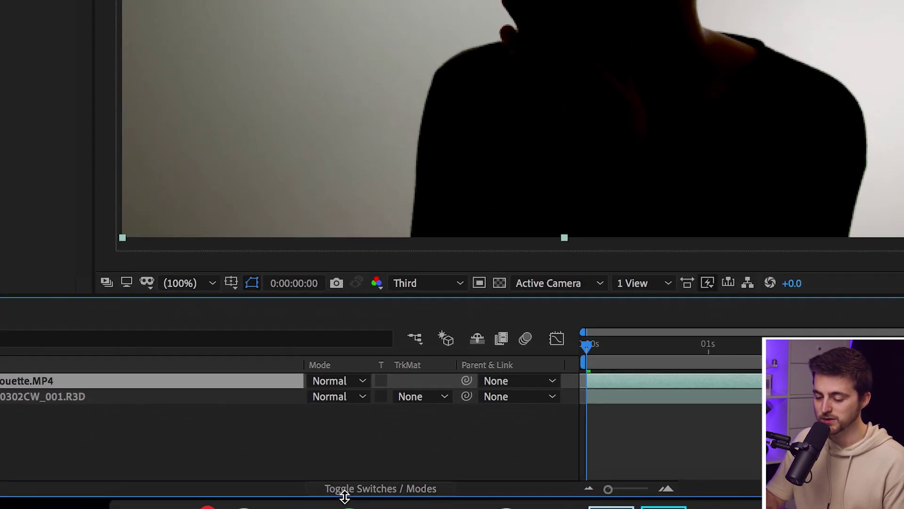
# Show the Mode column in the timeline and open the silhouette layer's blend mode list.
pyautogui.click(344, 490)
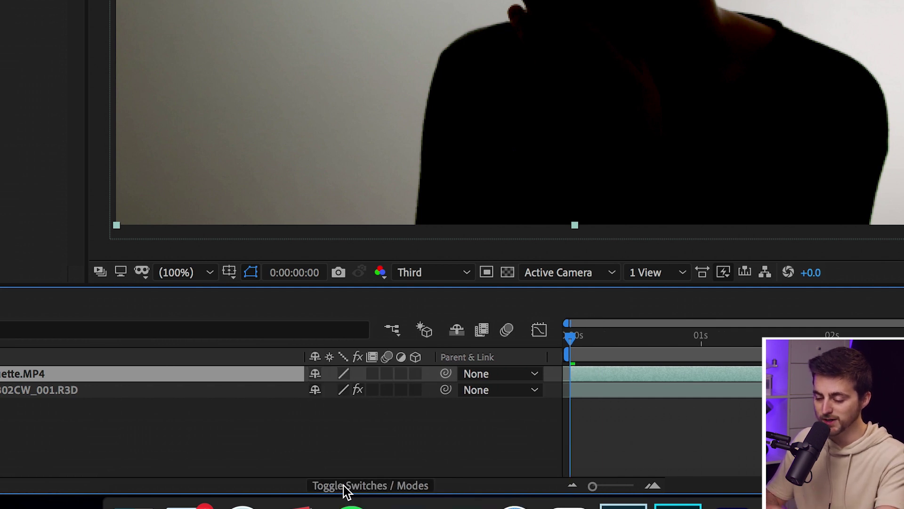
pyautogui.click(344, 490)
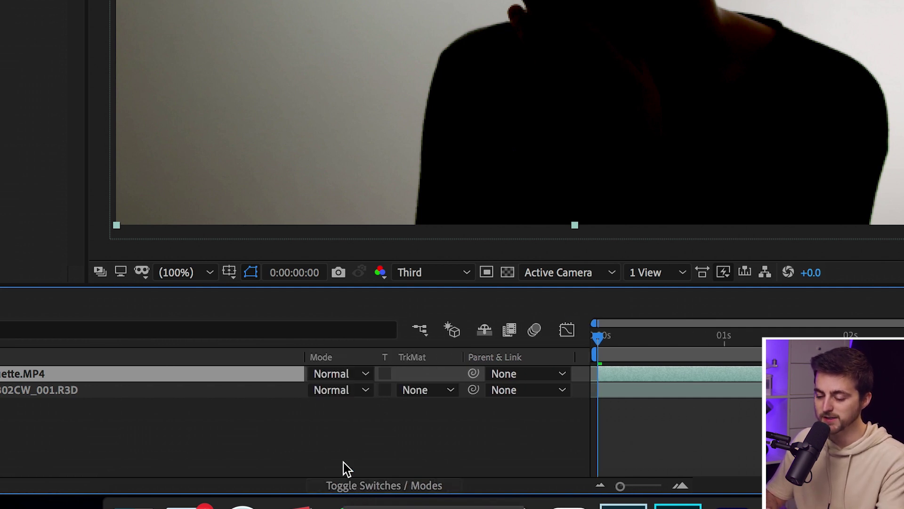
pyautogui.rightClick(327, 357)
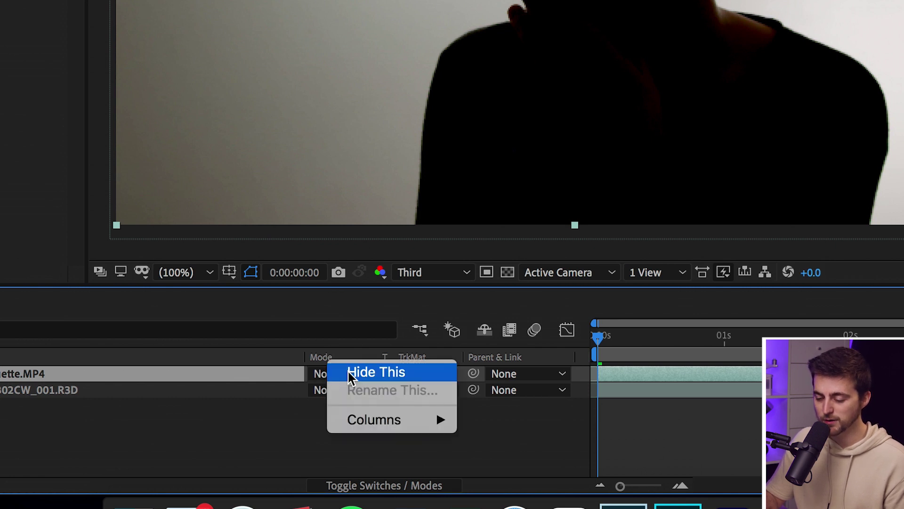
pyautogui.click(318, 366)
pyautogui.rightClick(332, 361)
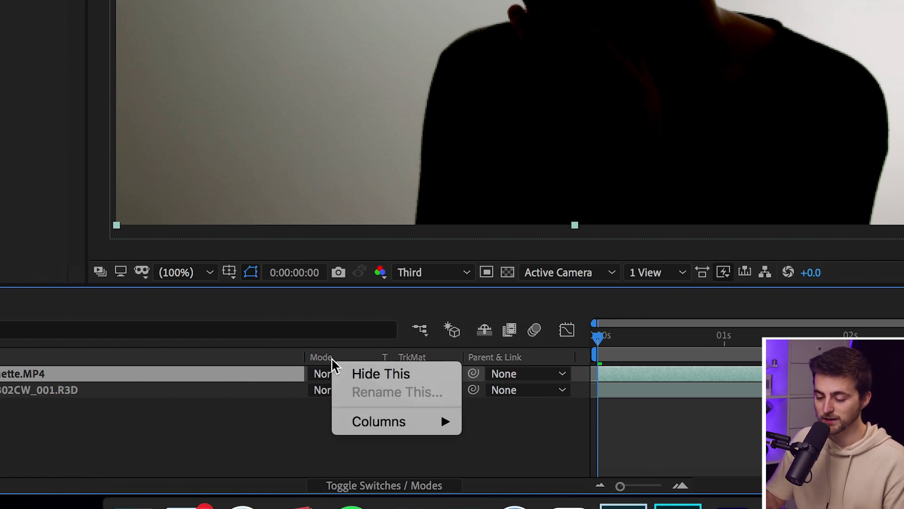
pyautogui.moveTo(406, 423)
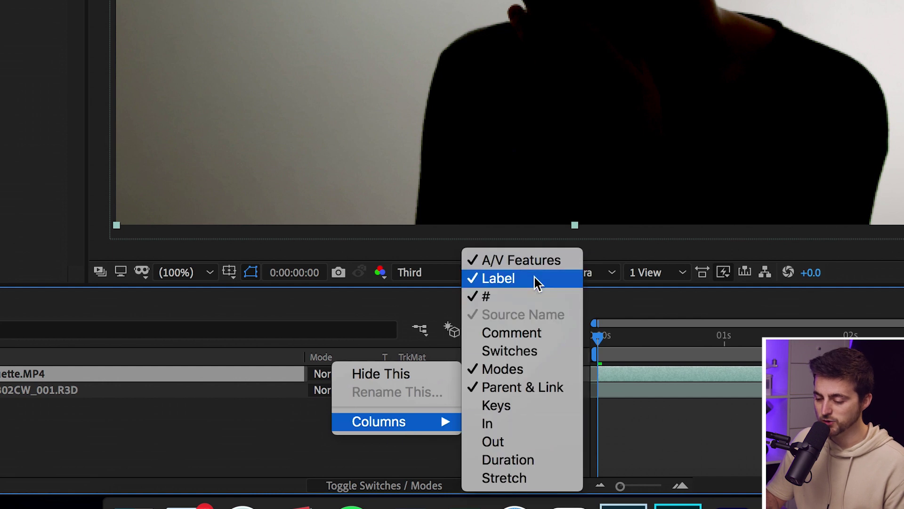
pyautogui.click(285, 464)
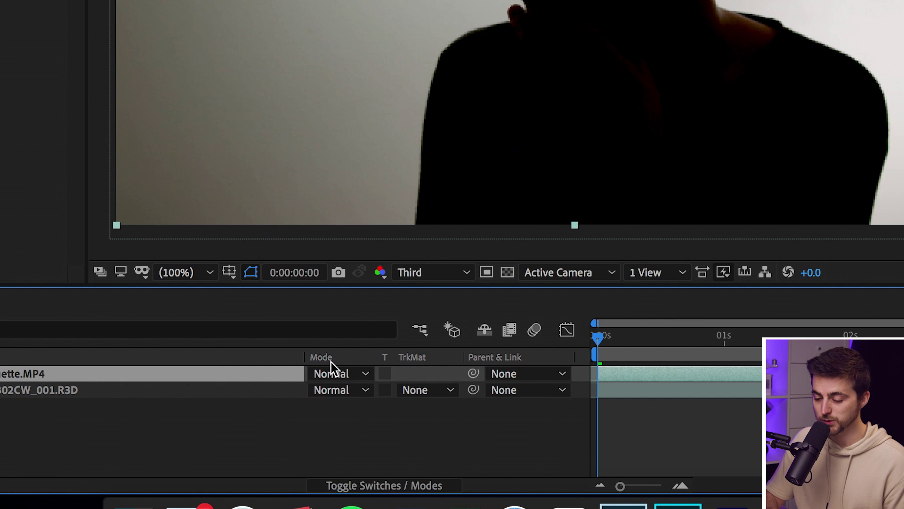
pyautogui.click(334, 373)
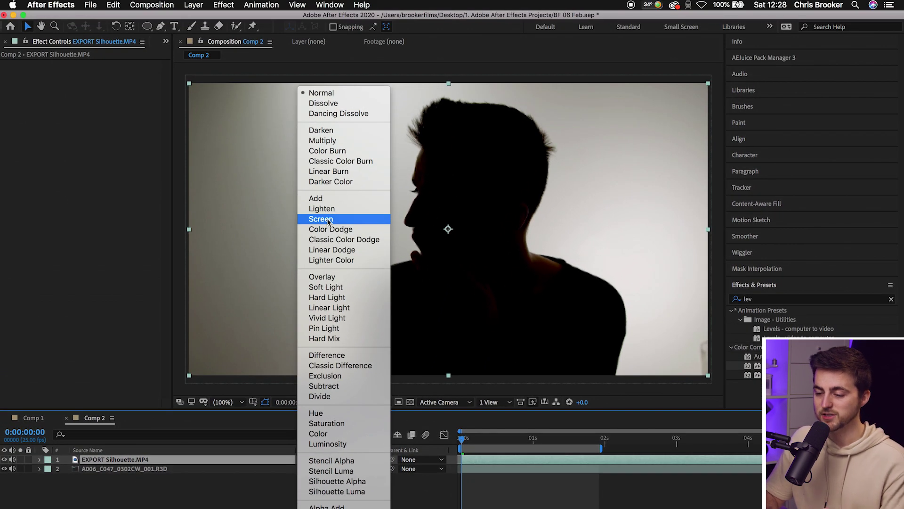
# Try Screen blend mode on the silhouette layer, then undo back to Normal.
pyautogui.click(322, 219)
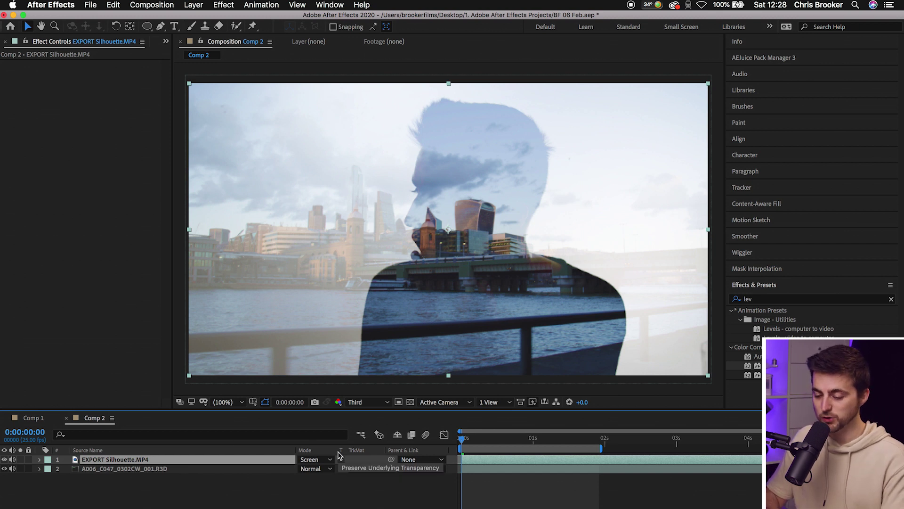
pyautogui.press('super+z')
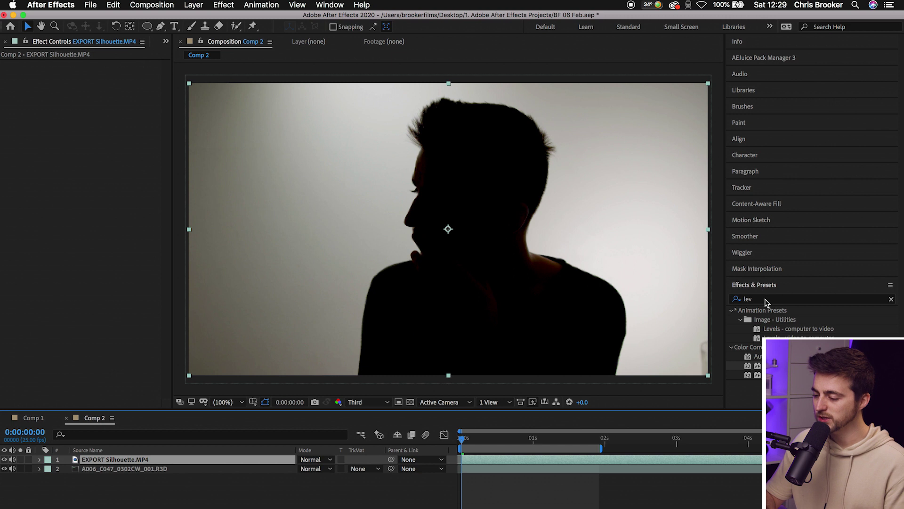
# Apply the Levels effect to the silhouette layer and lower Input White to 81.6.
pyautogui.click(766, 302)
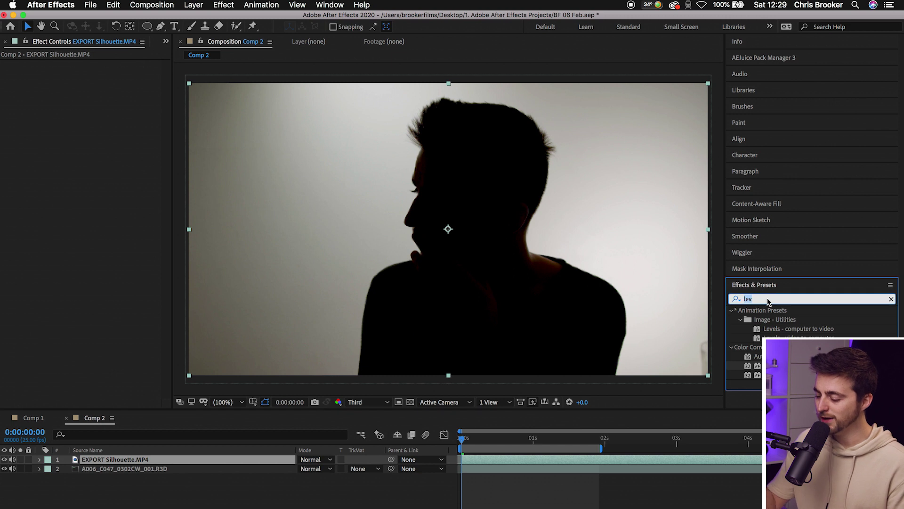
pyautogui.write('e')
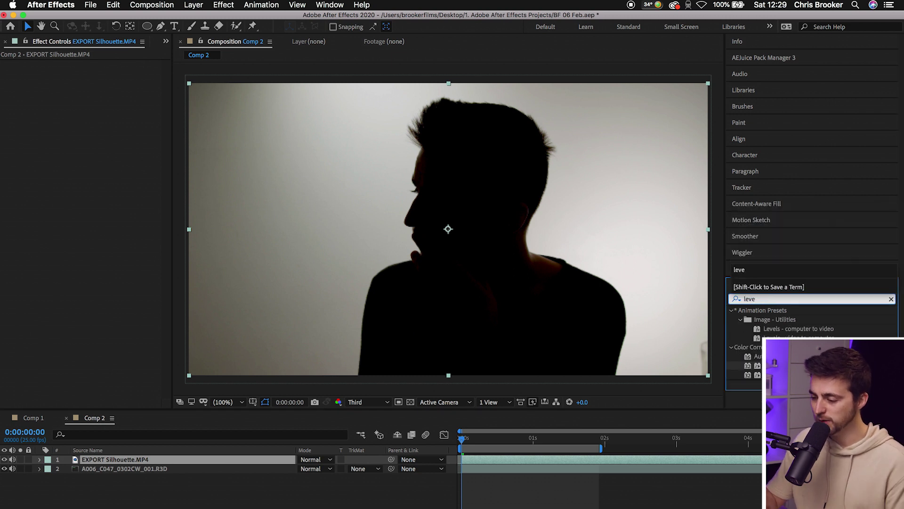
pyautogui.moveTo(754, 365); pyautogui.dragTo(538, 461)
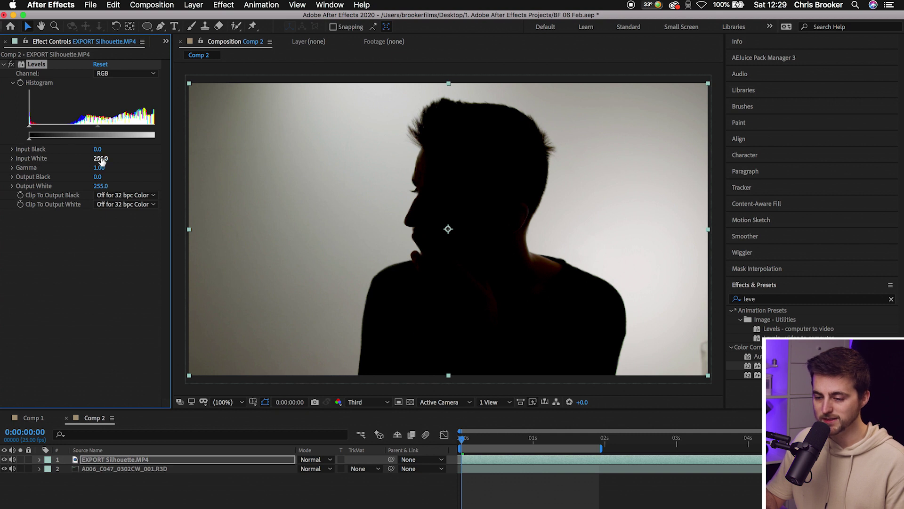
pyautogui.moveTo(100, 159); pyautogui.dragTo(70, 165)
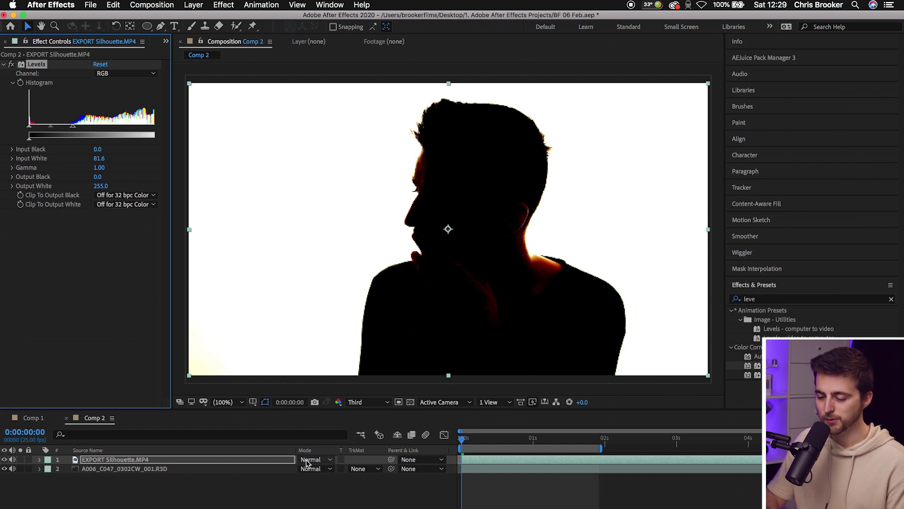
# Set the silhouette layer's blend mode to Screen.
pyautogui.click(262, 468)
pyautogui.click(267, 461)
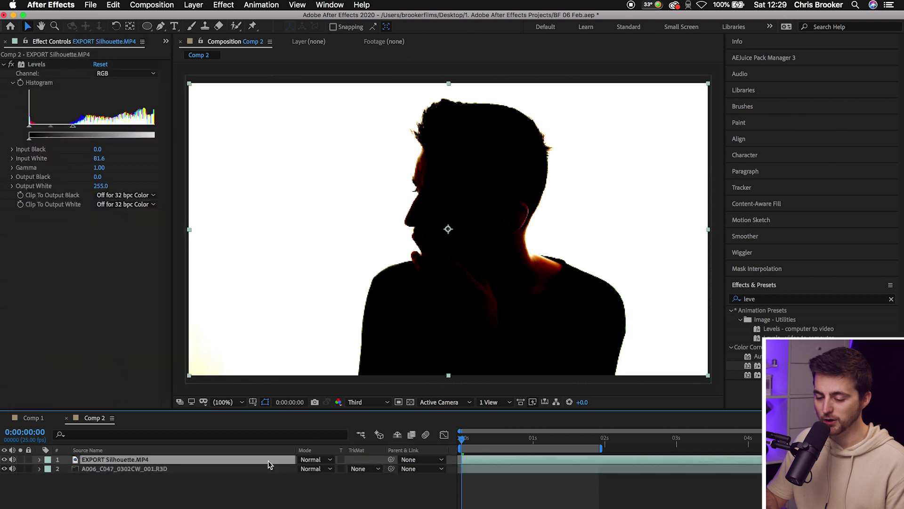
pyautogui.click(315, 460)
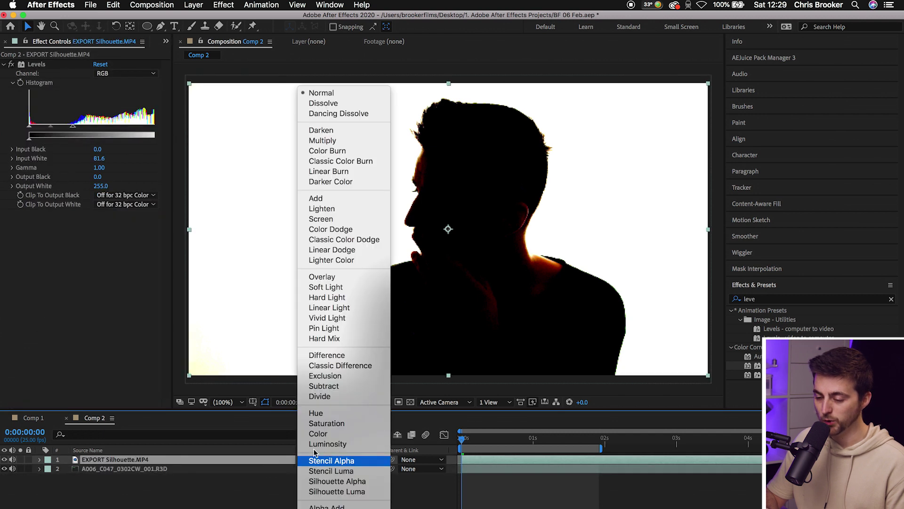
pyautogui.click(320, 220)
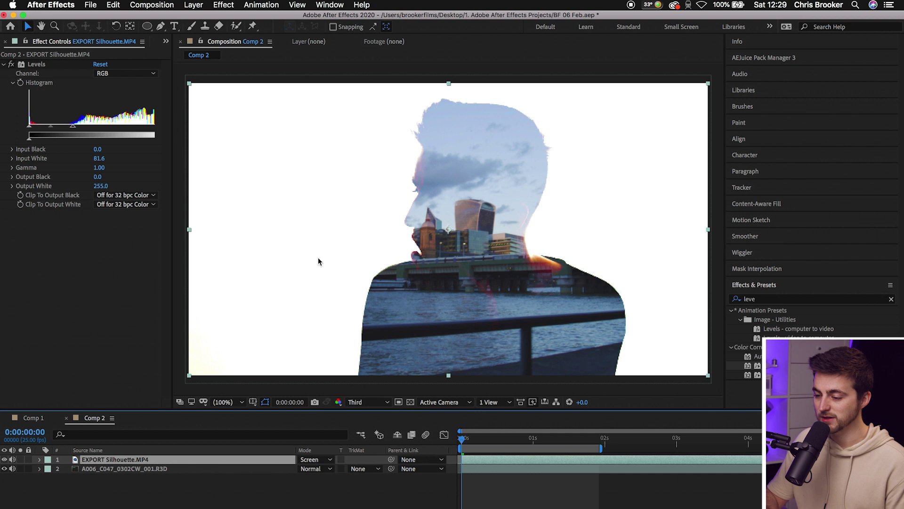
# Tune the silhouette's Levels to Gamma 1.16, Output Black 76.5, Input Black 2.5, and return to frame 0.
pyautogui.moveTo(98, 169); pyautogui.dragTo(104, 195)
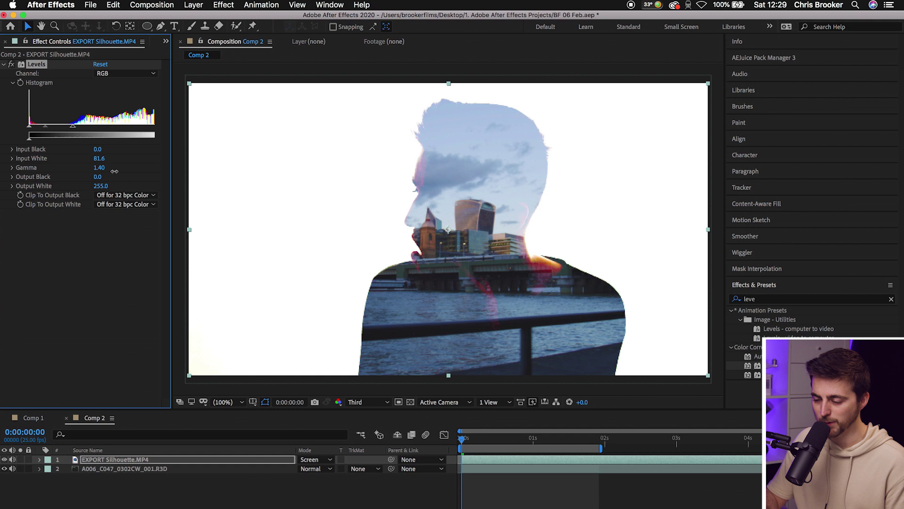
pyautogui.moveTo(122, 173); pyautogui.dragTo(90, 169)
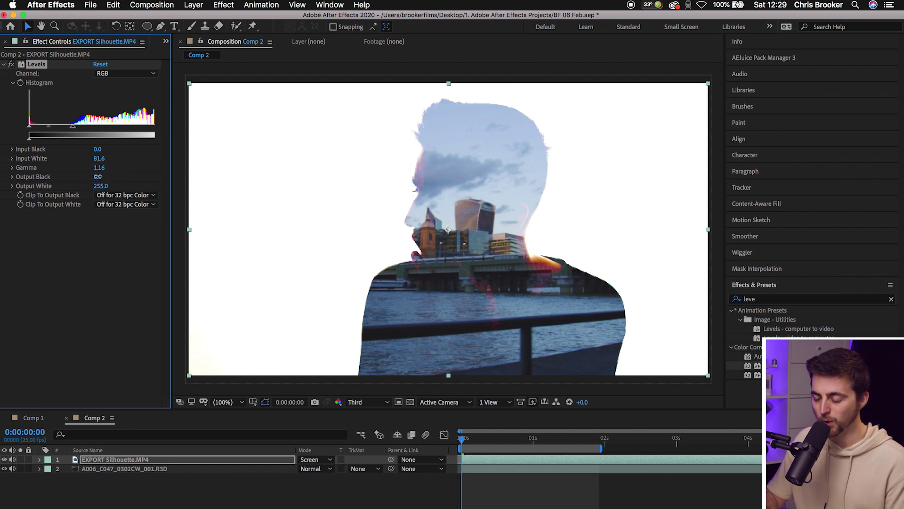
pyautogui.moveTo(98, 177); pyautogui.dragTo(121, 184)
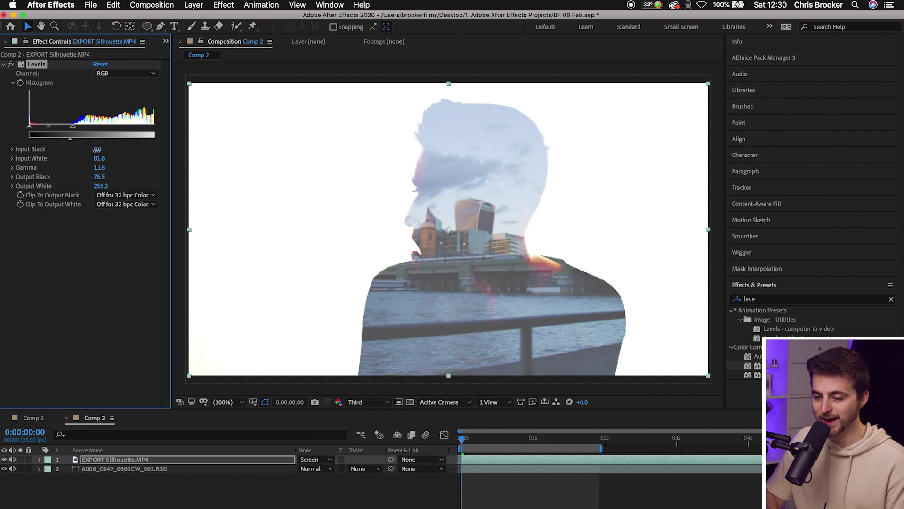
pyautogui.moveTo(96, 149)
pyautogui.mouseDown()
pyautogui.moveTo(89, 154)
pyautogui.moveTo(102, 152)
pyautogui.mouseUp()
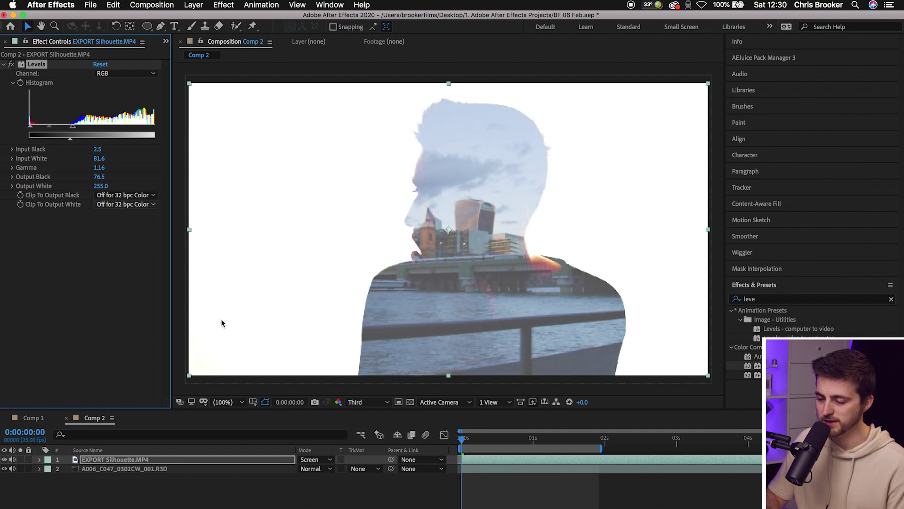
pyautogui.moveTo(474, 437)
pyautogui.mouseDown()
pyautogui.moveTo(490, 438)
pyautogui.moveTo(476, 438)
pyautogui.mouseUp()
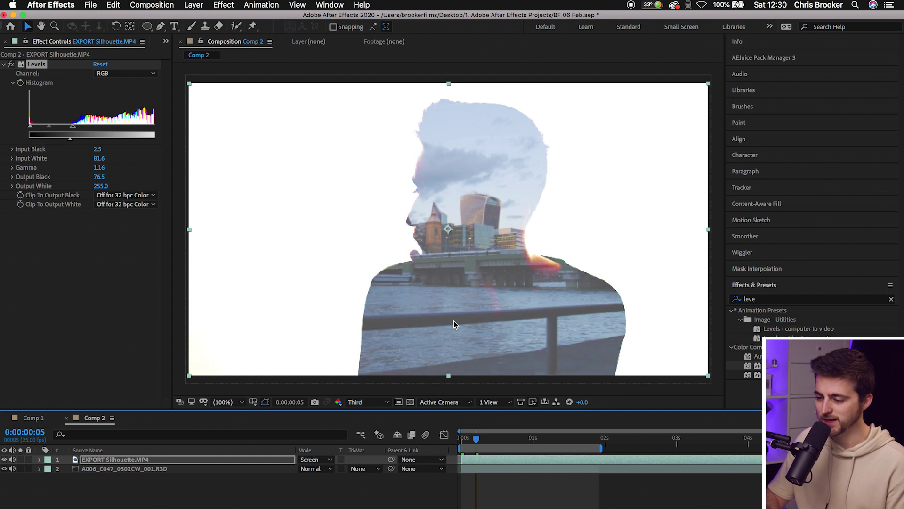
pyautogui.moveTo(474, 440); pyautogui.dragTo(460, 441)
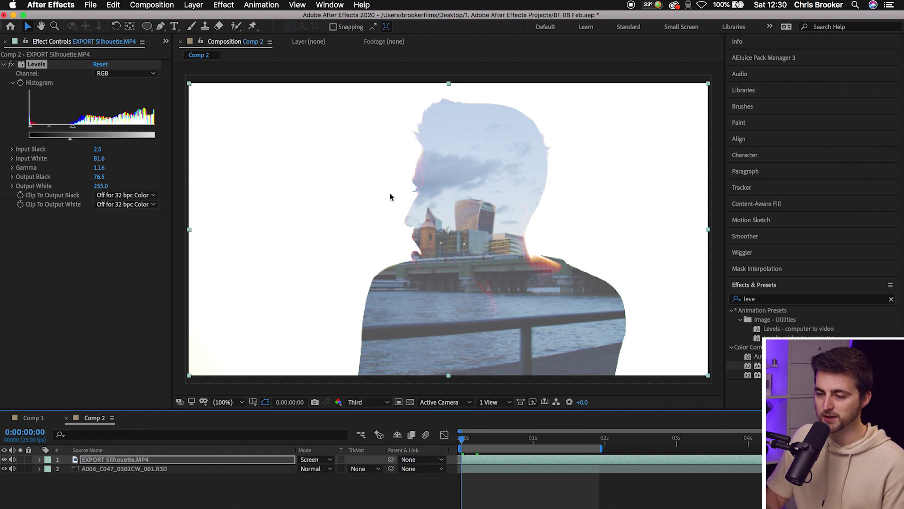
pyautogui.click(203, 7)
# Create a new white 1920×1080 solid layer.
pyautogui.moveTo(201, 17)
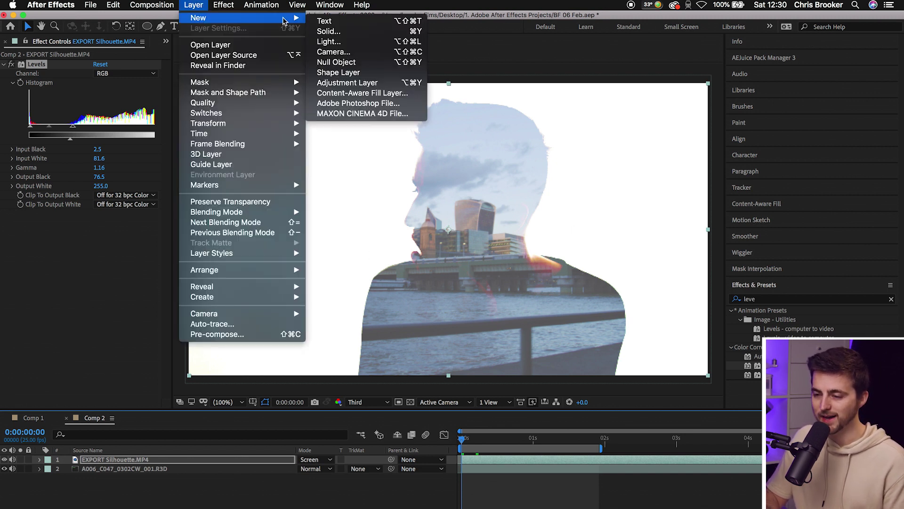
pyautogui.click(311, 34)
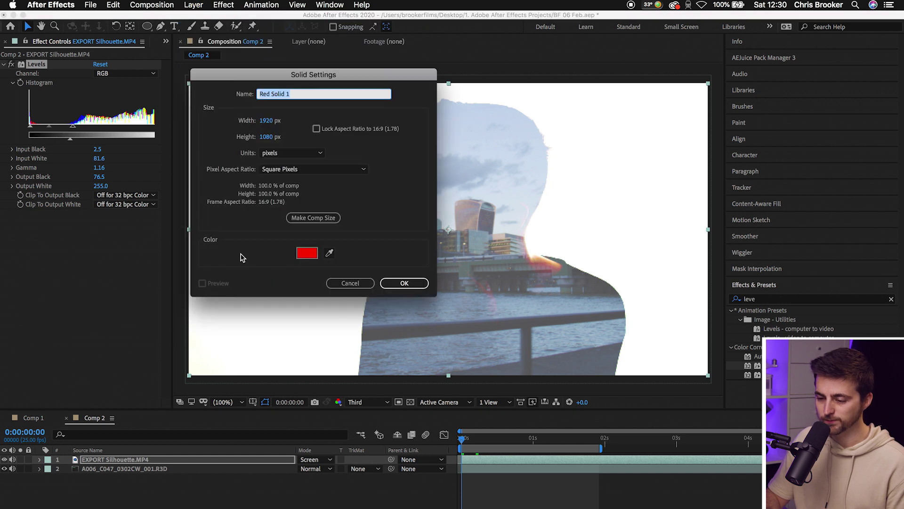
pyautogui.click(330, 254)
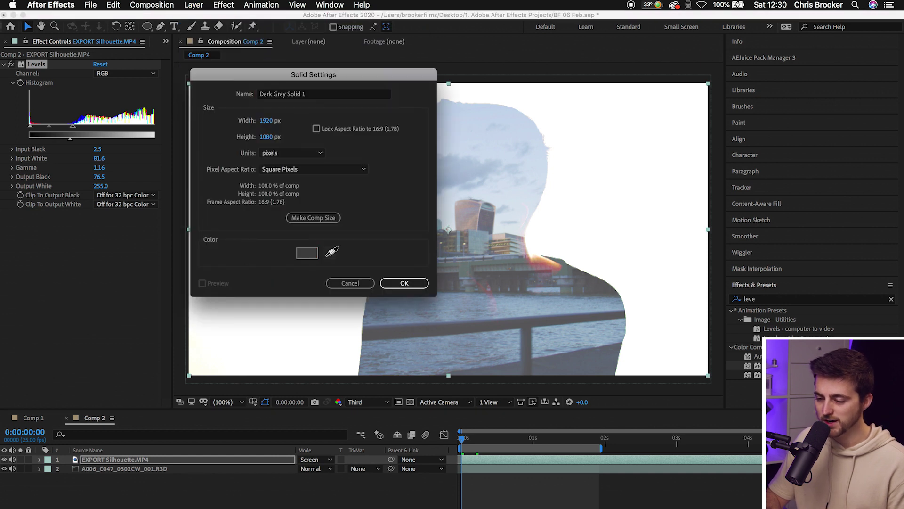
pyautogui.click(563, 207)
pyautogui.click(404, 282)
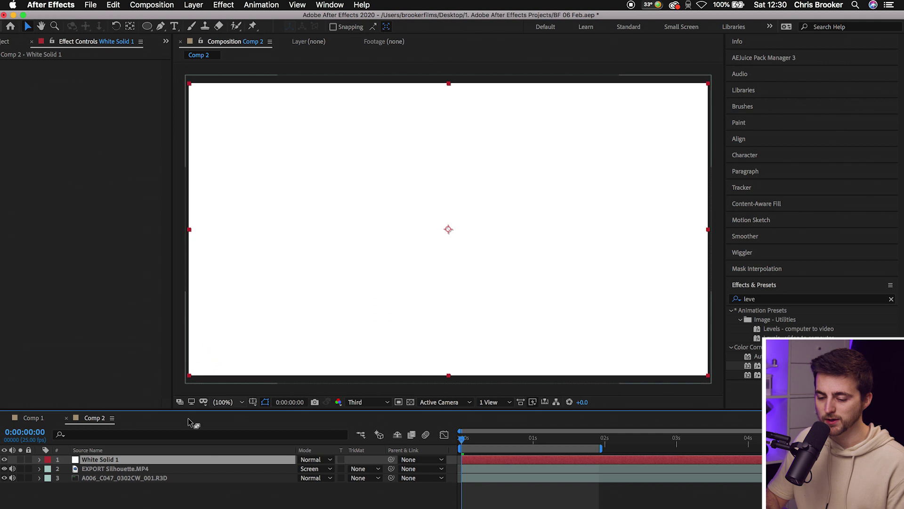
# Move White Solid 1 to the bottom of the stack and select both footage layers.
pyautogui.moveTo(169, 459); pyautogui.dragTo(167, 485)
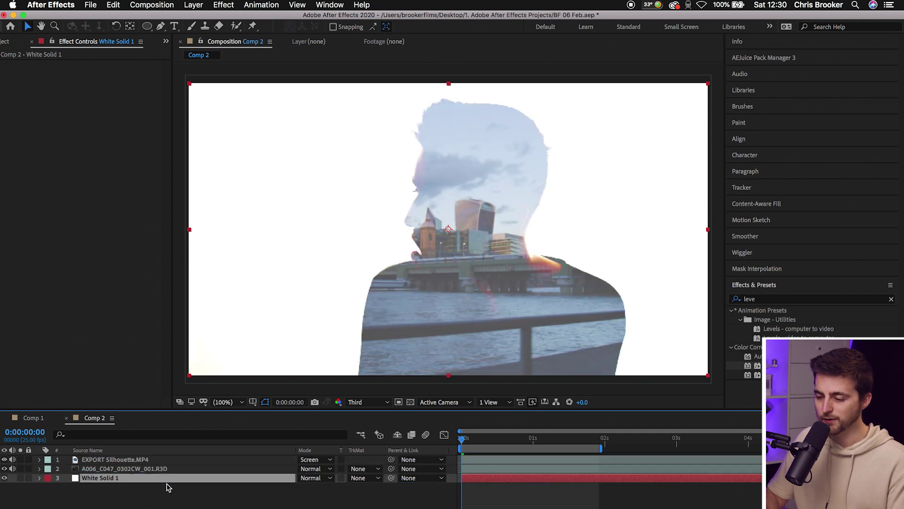
pyautogui.click(139, 459)
pyautogui.keyDown('shift'); pyautogui.click(142, 469); pyautogui.keyUp('shift')
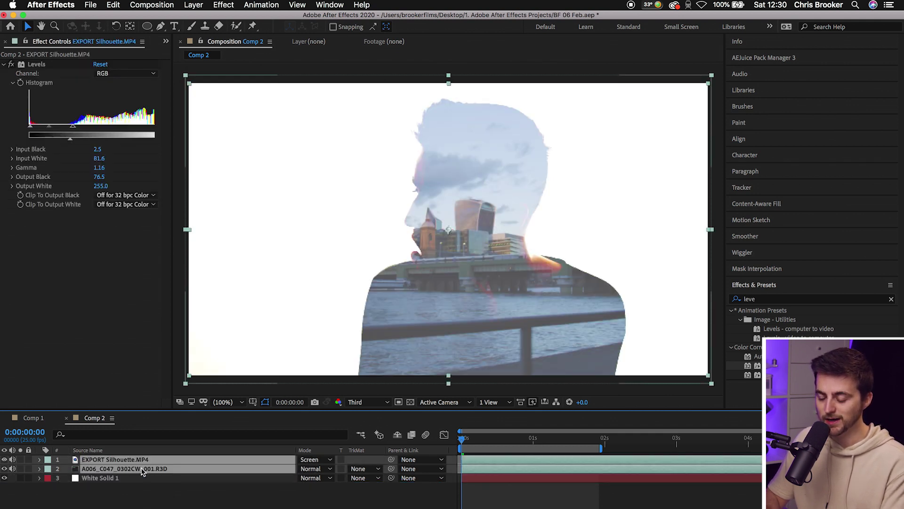
pyautogui.rightClick(143, 471)
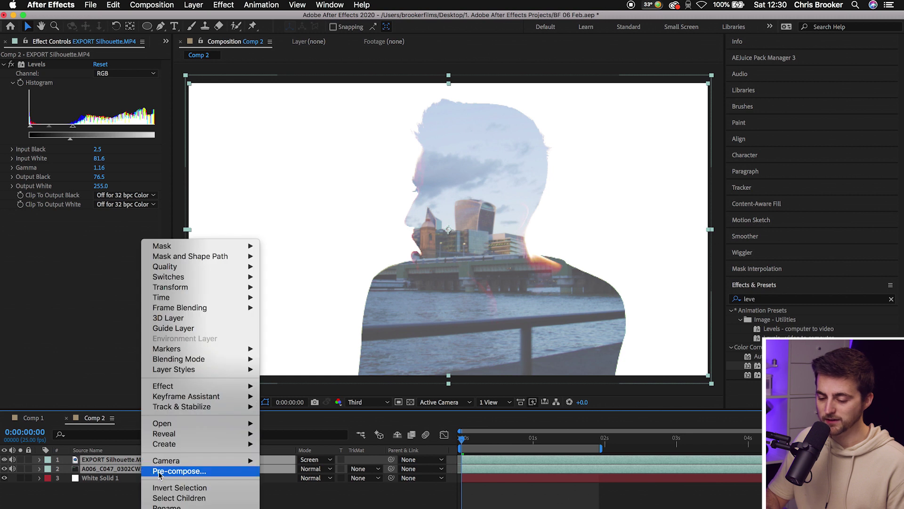
# Pre-compose the silhouette and skyline layers into a precomp named 'Double Exposure'.
pyautogui.click(161, 471)
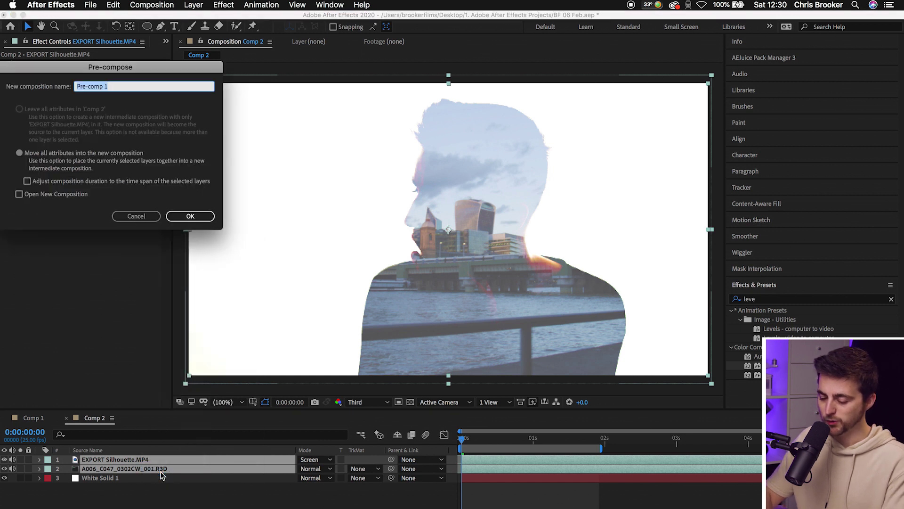
pyautogui.write('Double E')
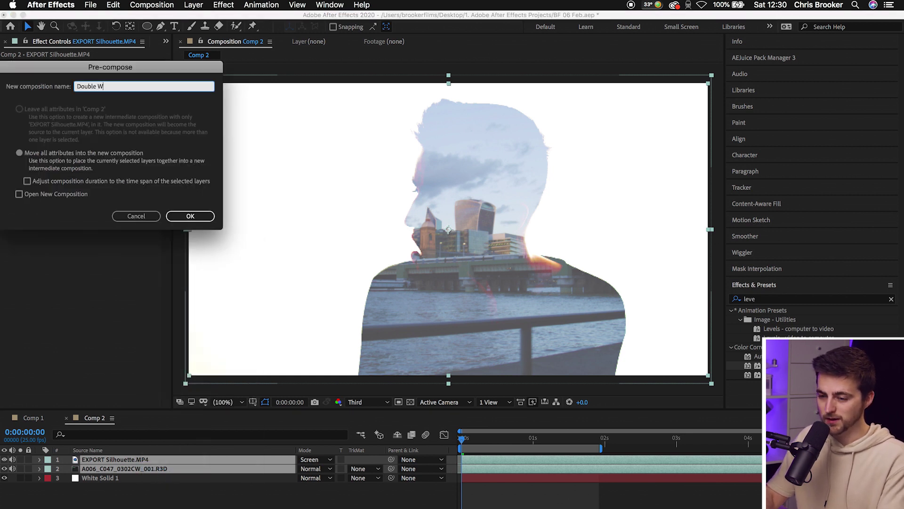
pyautogui.write('xposure')
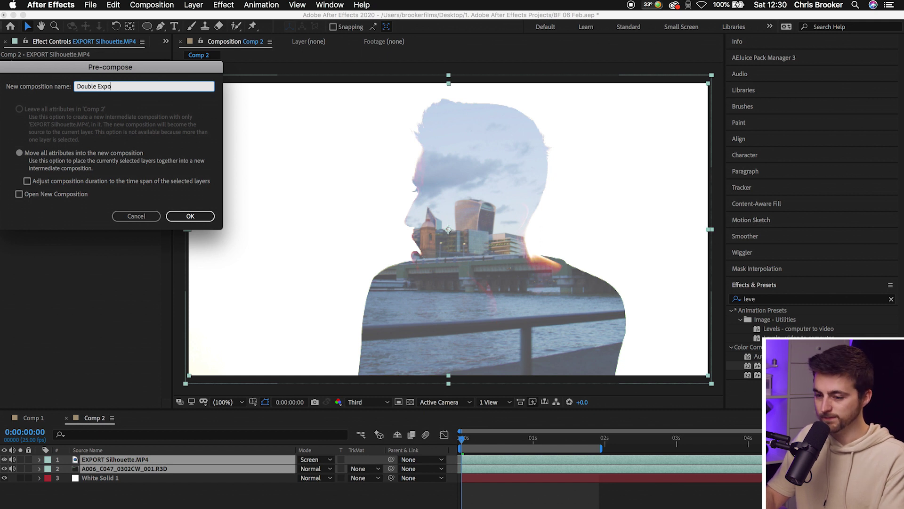
pyautogui.press('Return')
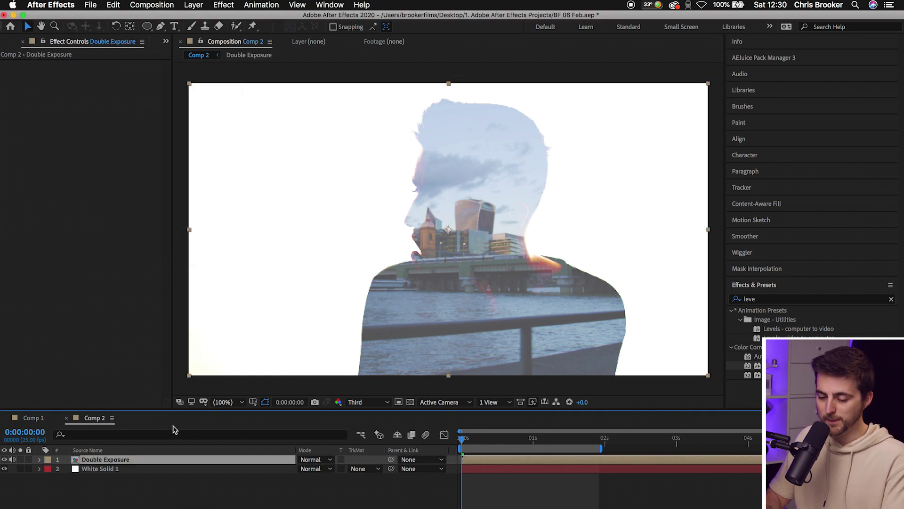
# Shrink the Double Exposure layer to 77%, shift it right and down, and preview.
pyautogui.press('s')
pyautogui.moveTo(323, 469)
pyautogui.mouseDown()
pyautogui.moveTo(306, 469)
pyautogui.moveTo(317, 458)
pyautogui.mouseUp()
pyautogui.moveTo(433, 269); pyautogui.dragTo(477, 306)
pyautogui.click(526, 493)
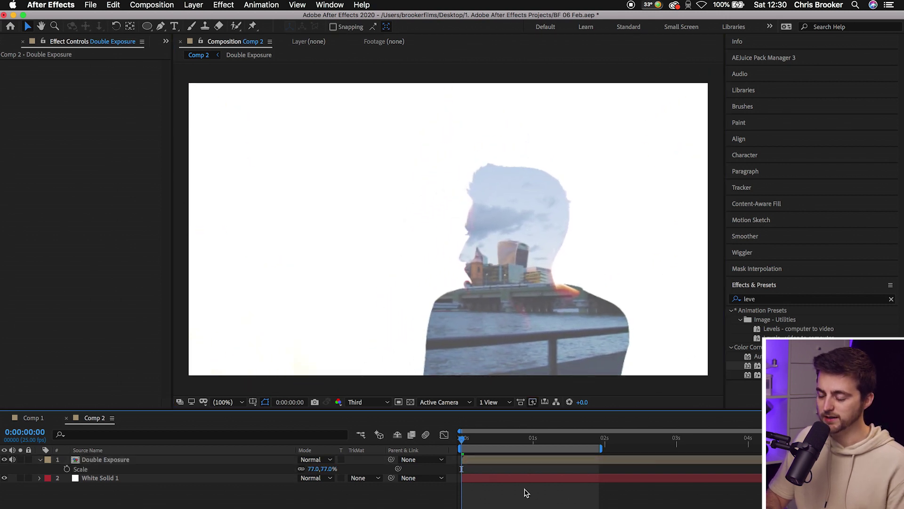
pyautogui.press('space')
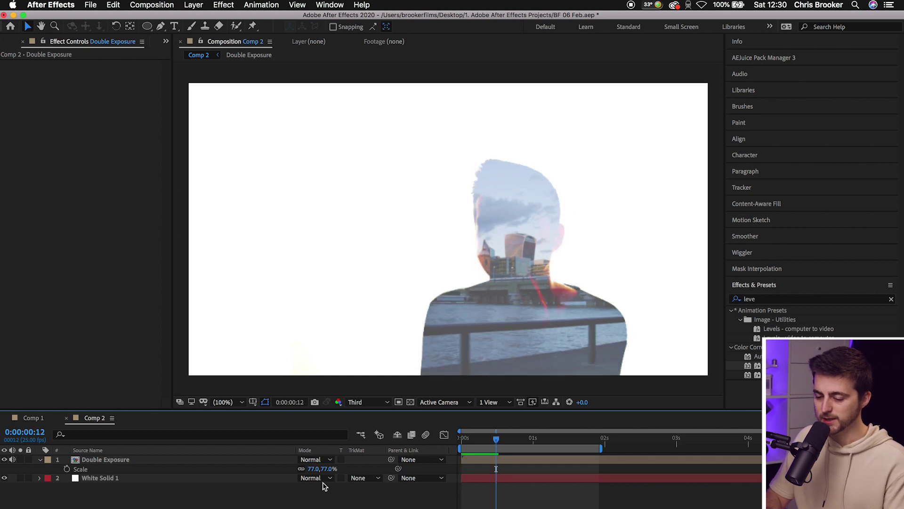
# Enlarge the layer to 109% and nudge it down to position 1182, 562.
pyautogui.moveTo(315, 468); pyautogui.dragTo(332, 469)
pyautogui.click(574, 271)
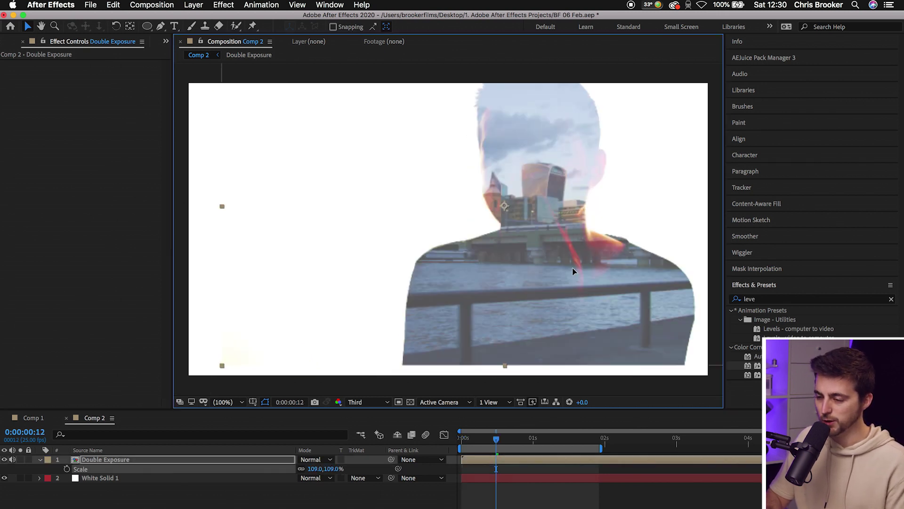
pyautogui.moveTo(574, 271); pyautogui.dragTo(578, 298)
pyautogui.click(541, 505)
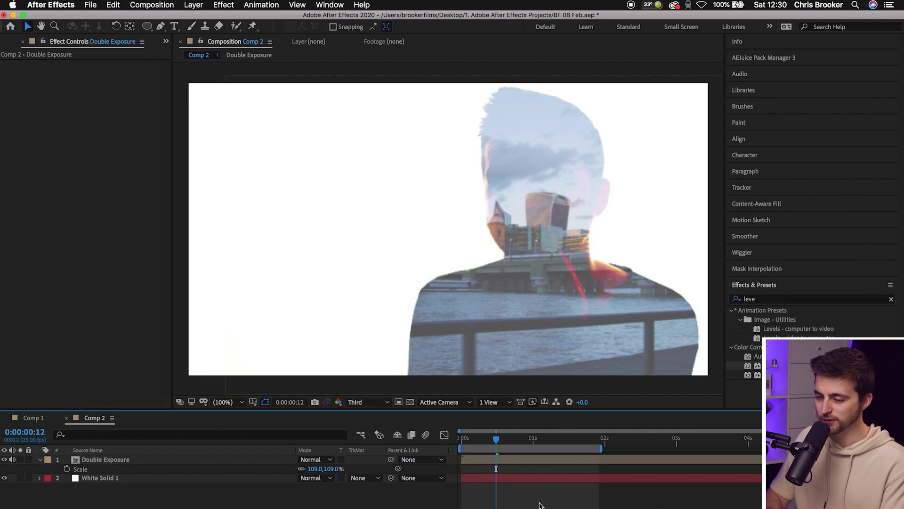
pyautogui.moveTo(496, 439); pyautogui.dragTo(459, 440)
pyautogui.click(223, 463)
pyautogui.press('p')
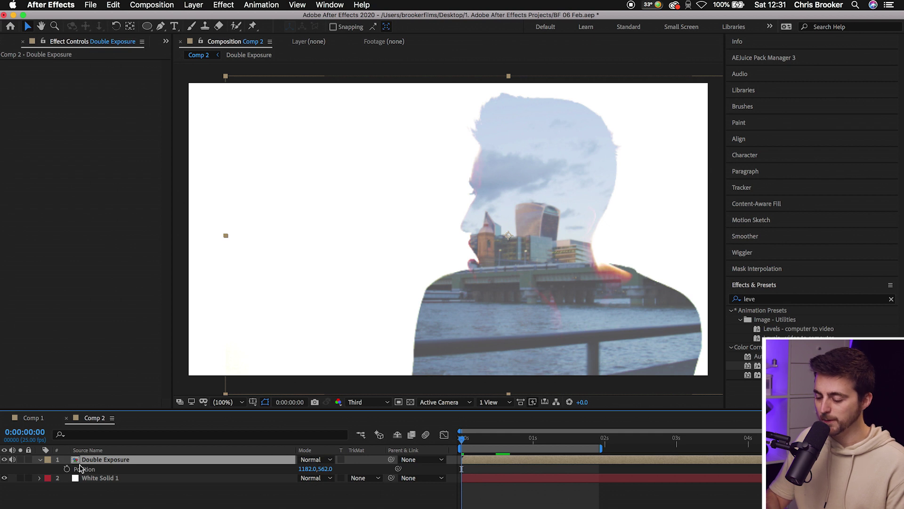
pyautogui.press('p')
pyautogui.press('p')
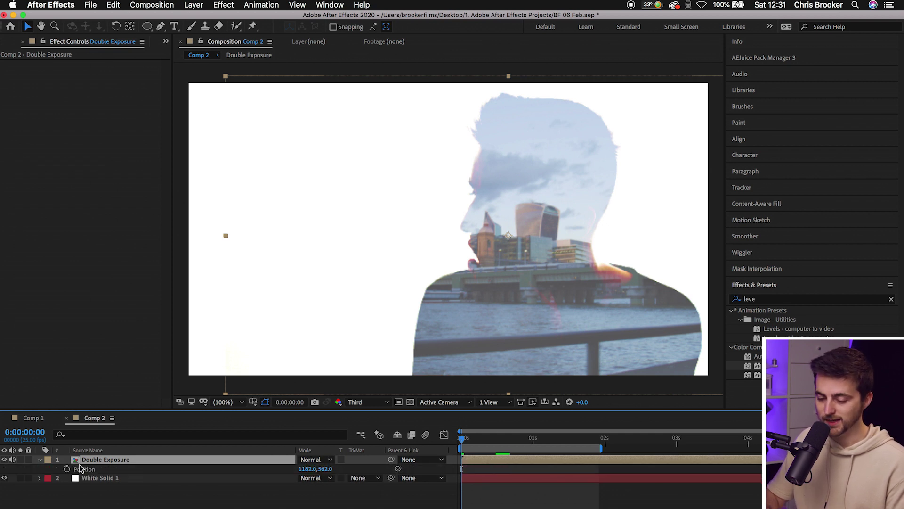
# Keyframe Position sliding left from 1182 to x 501, then push the end keyframe near 4 seconds.
pyautogui.click(67, 468)
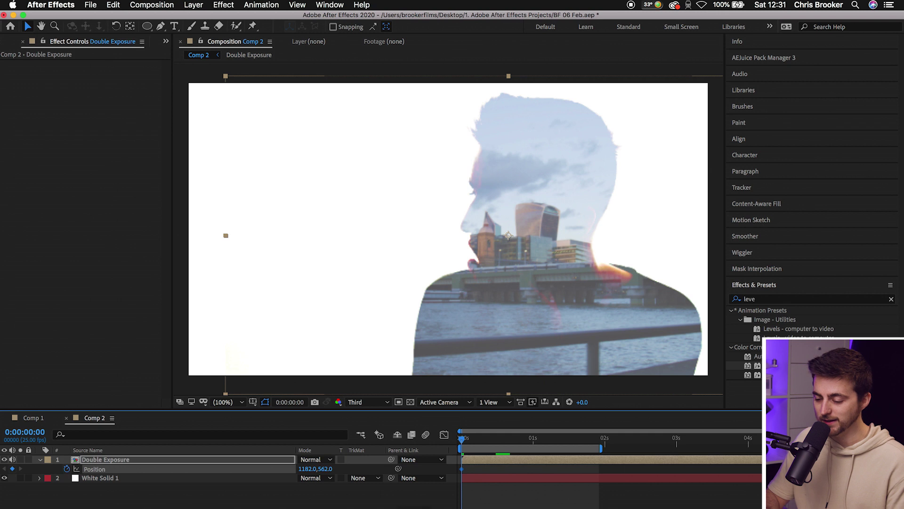
pyautogui.moveTo(463, 438); pyautogui.dragTo(523, 439)
pyautogui.moveTo(306, 469); pyautogui.dragTo(268, 469)
pyautogui.moveTo(504, 438); pyautogui.dragTo(400, 448)
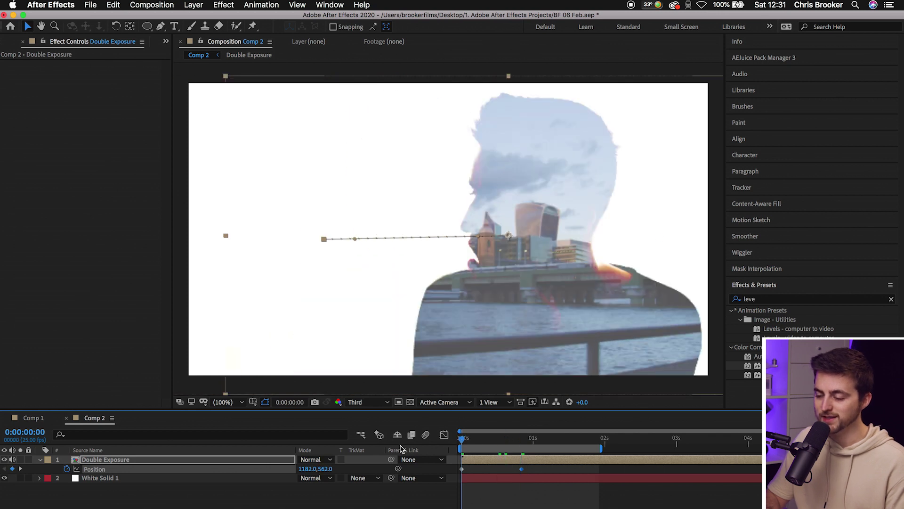
pyautogui.press('space')
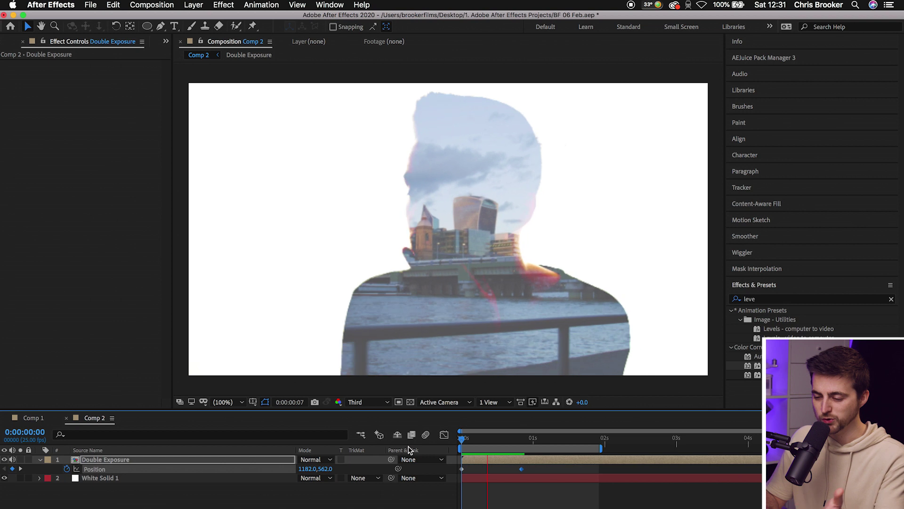
pyautogui.press('space')
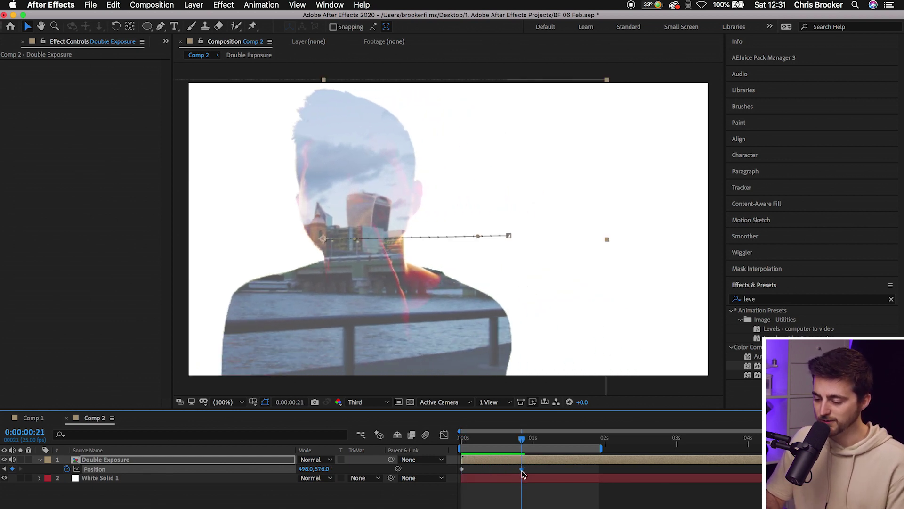
pyautogui.moveTo(521, 470); pyautogui.dragTo(729, 470)
pyautogui.click(528, 434)
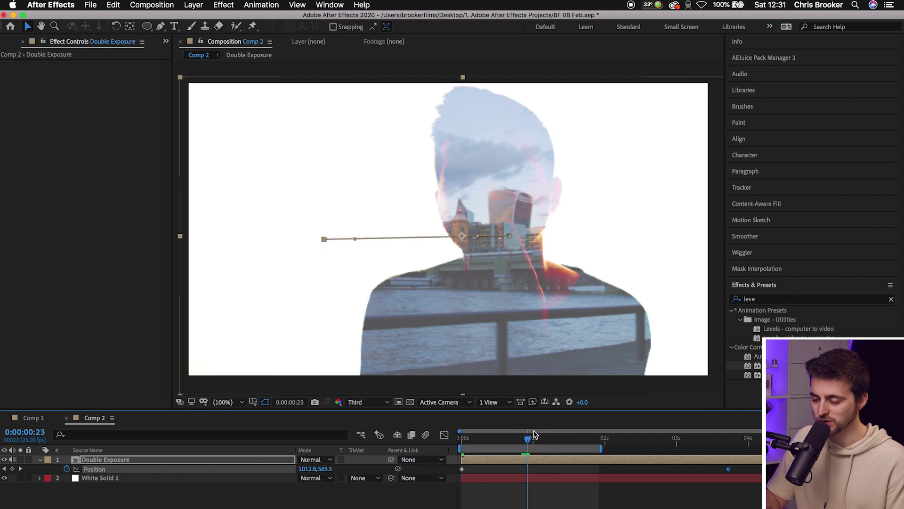